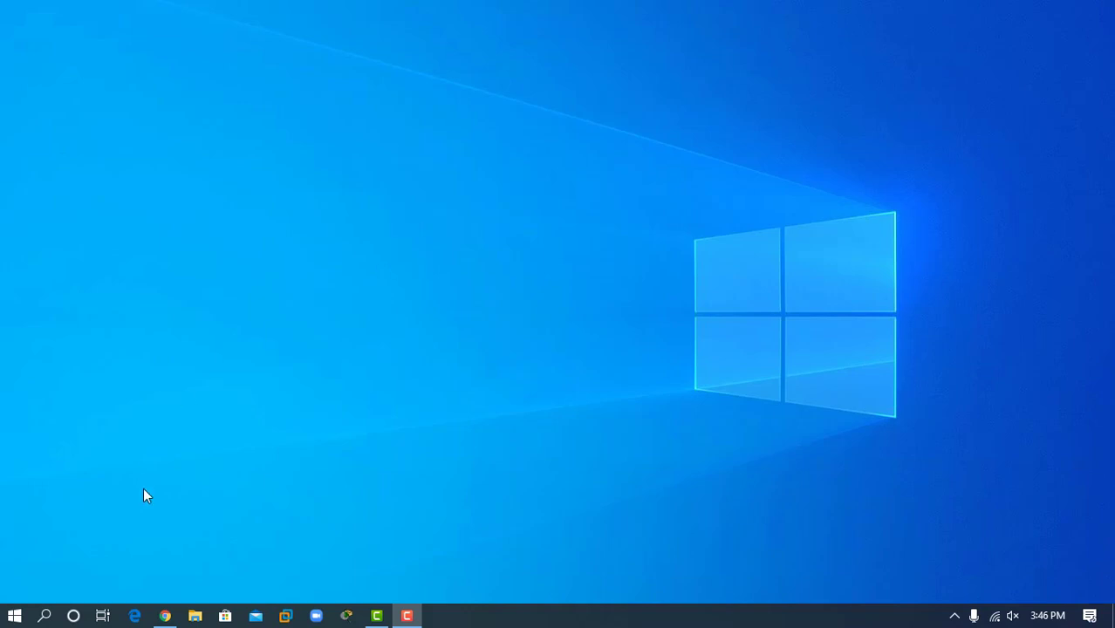
Search Google for 'proton vpn' in Chrome and open the official protonvpn.com result.
{"action": "left_click", "coordinate": [163, 616]}
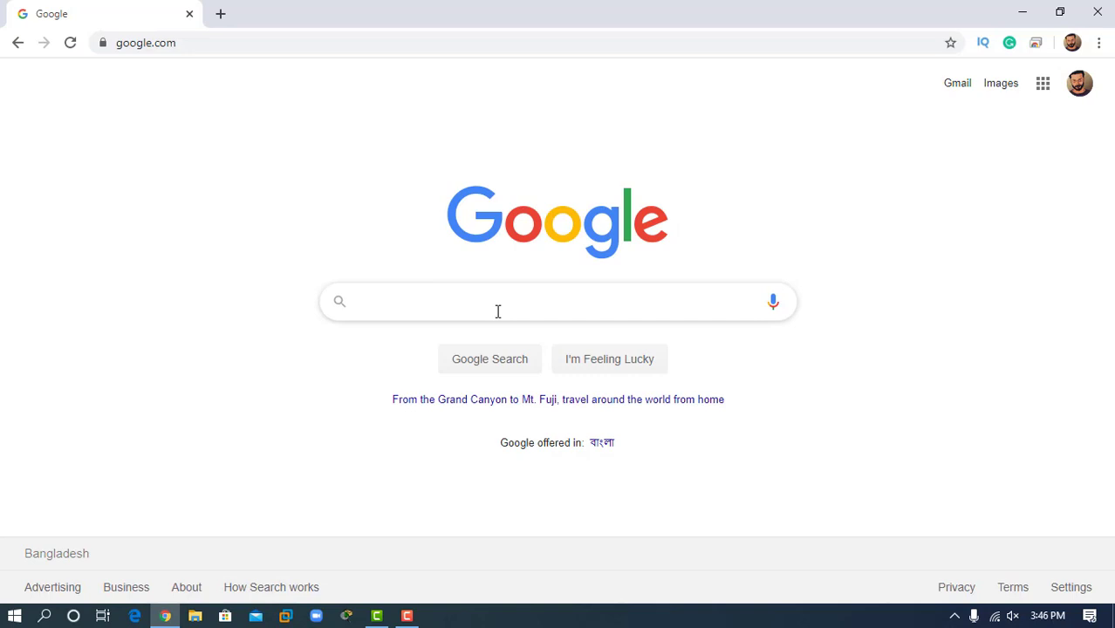
{"action": "type", "text": "proto"}
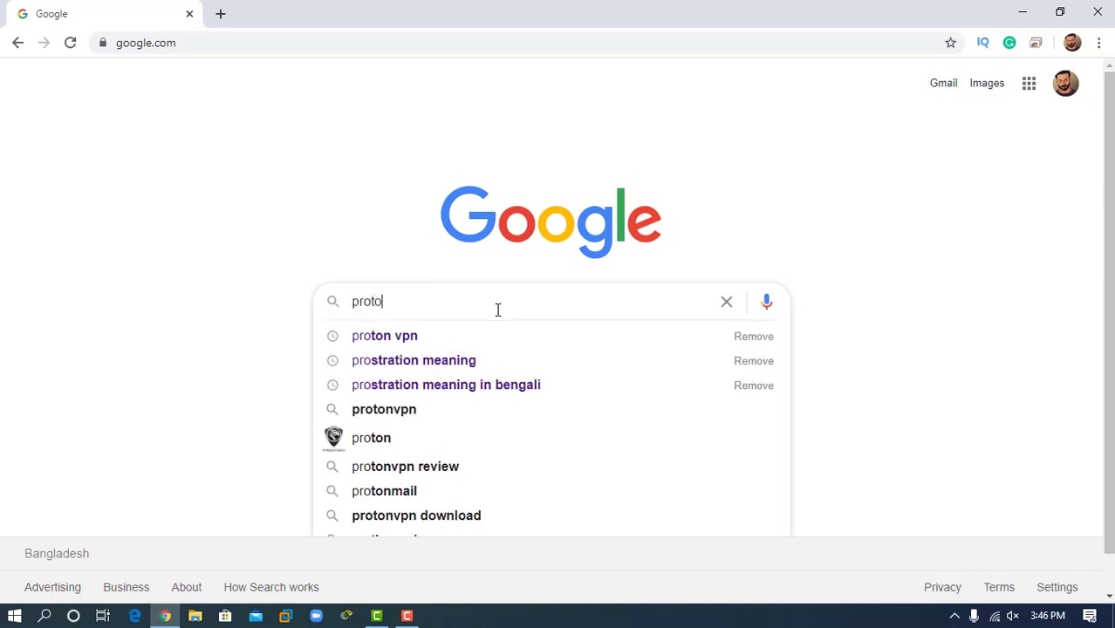
{"action": "type", "text": "n vpn"}
{"action": "key", "text": "Return"}
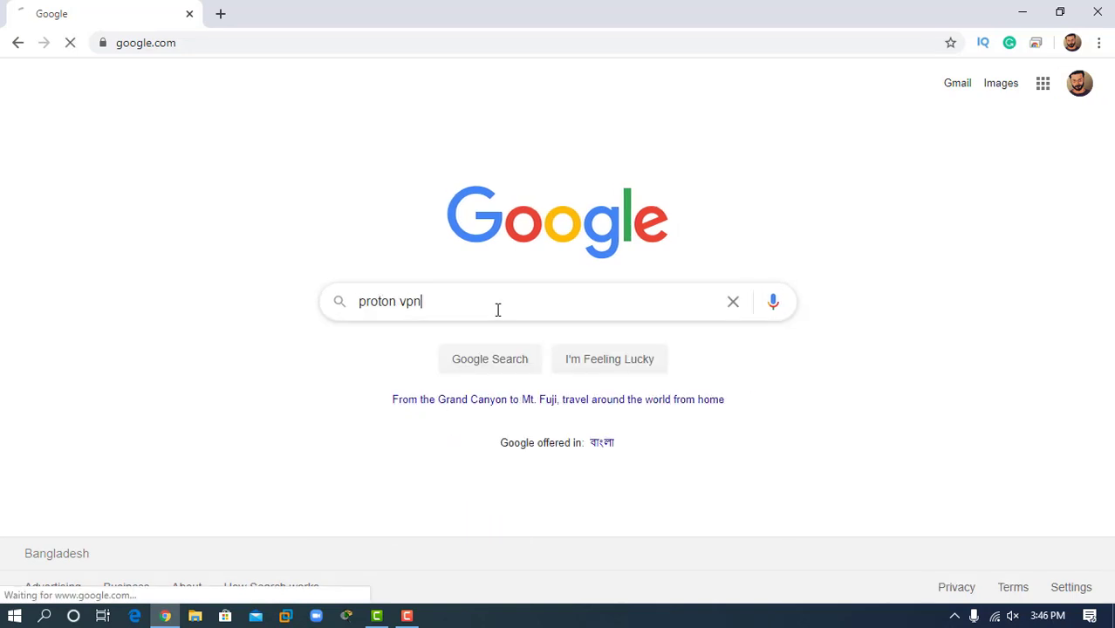
{"action": "scroll", "coordinate": [523, 292], "scroll_direction": "down", "scroll_amount": 2}
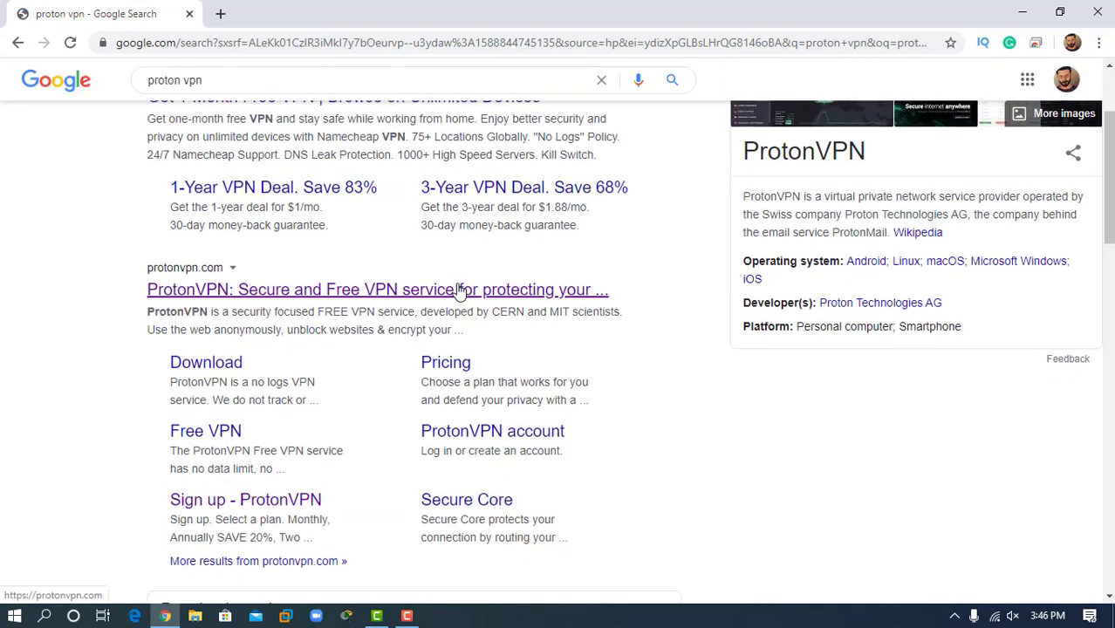
{"action": "scroll", "coordinate": [462, 293], "scroll_direction": "down", "scroll_amount": 1}
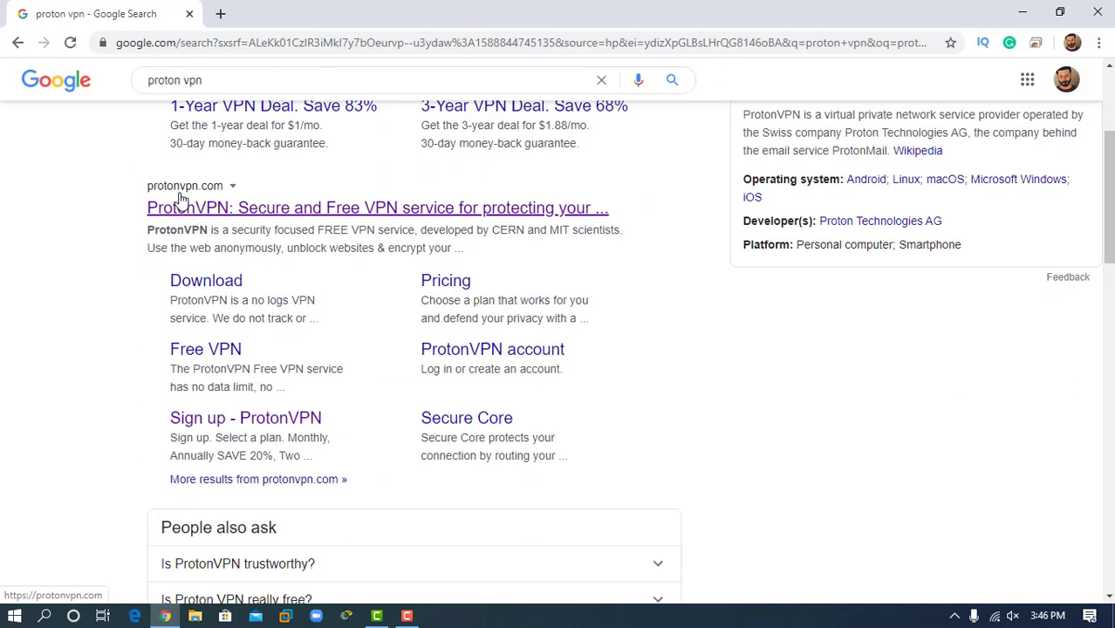
{"action": "left_click", "coordinate": [249, 209]}
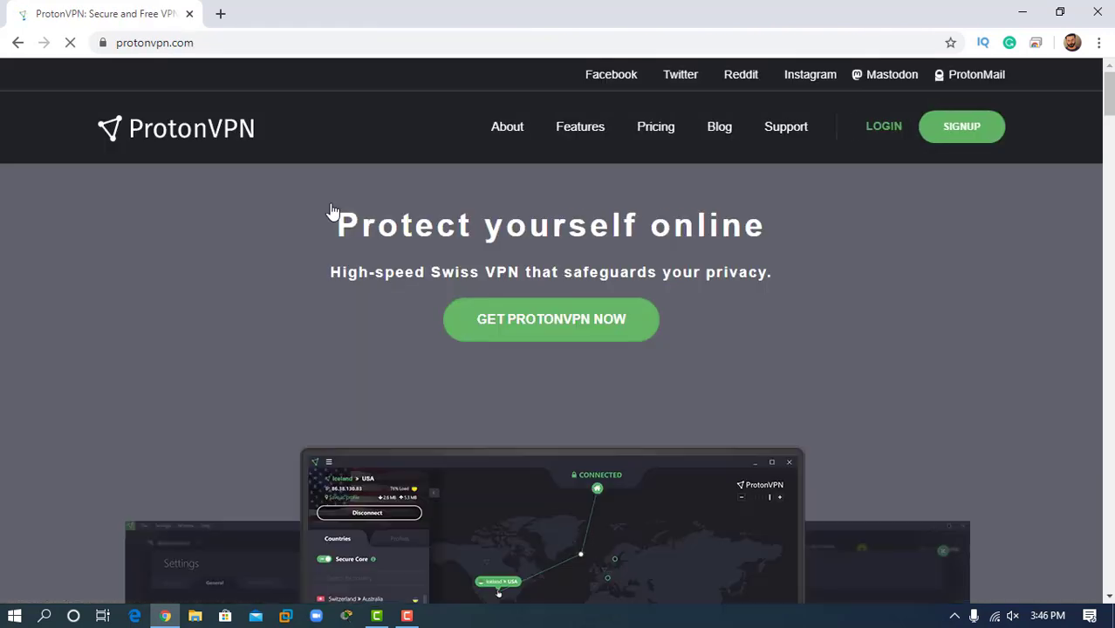
Scroll down and back up to look over the ProtonVPN homepage.
{"action": "scroll", "coordinate": [297, 209], "scroll_direction": "down", "scroll_amount": 3}
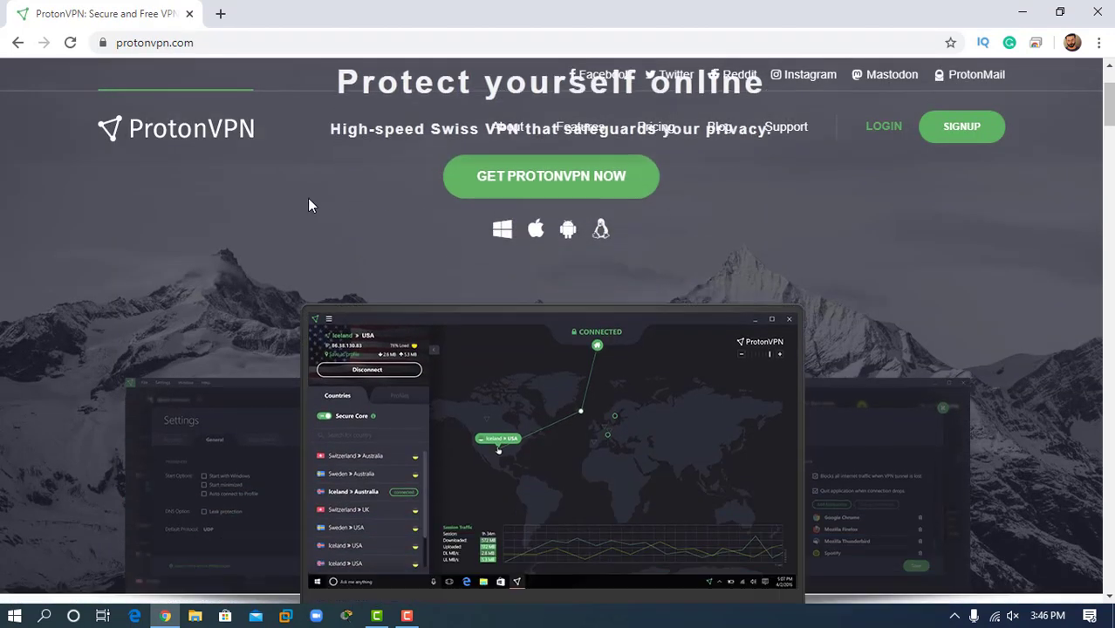
{"action": "scroll", "coordinate": [241, 229], "scroll_direction": "up", "scroll_amount": 3}
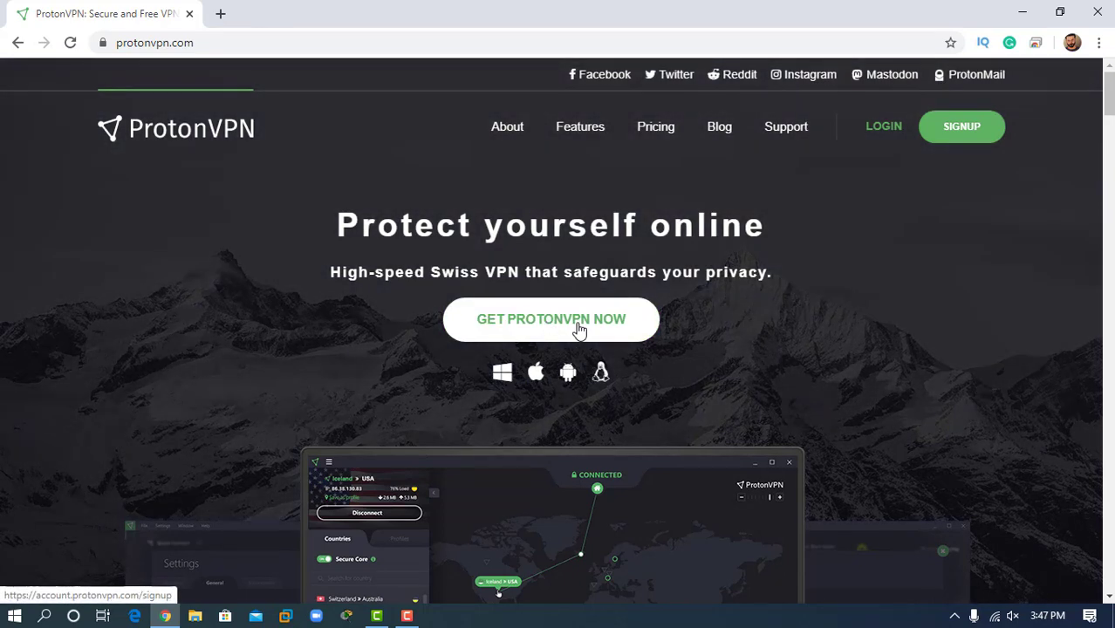
On the pricing page, highlight the Free plan's 'No data limit' and 'No ads' features, then choose Get Free.
{"action": "left_click", "coordinate": [579, 330]}
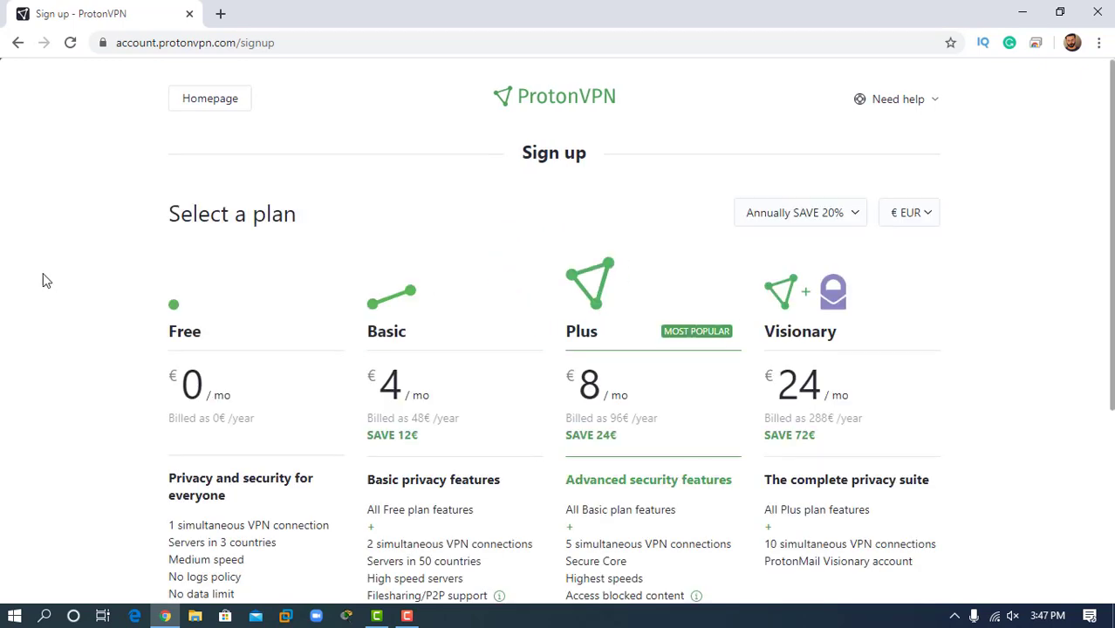
{"action": "scroll", "coordinate": [46, 279], "scroll_direction": "down", "scroll_amount": 1}
{"action": "scroll", "coordinate": [46, 279], "scroll_direction": "down", "scroll_amount": 1}
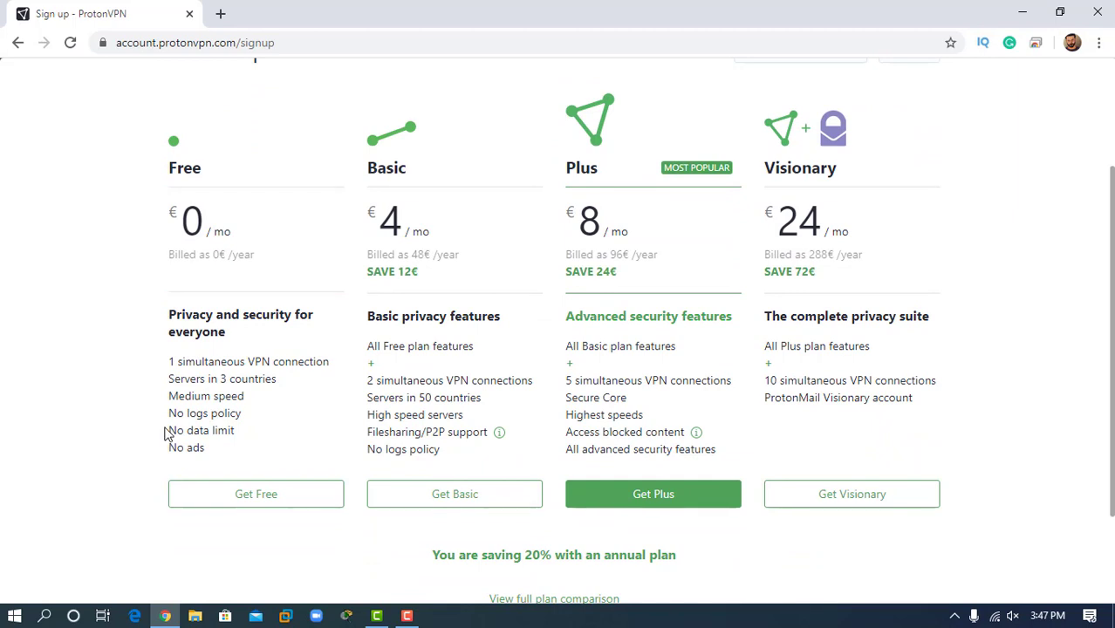
{"action": "left_click_drag", "start_coordinate": [170, 436], "coordinate": [250, 437]}
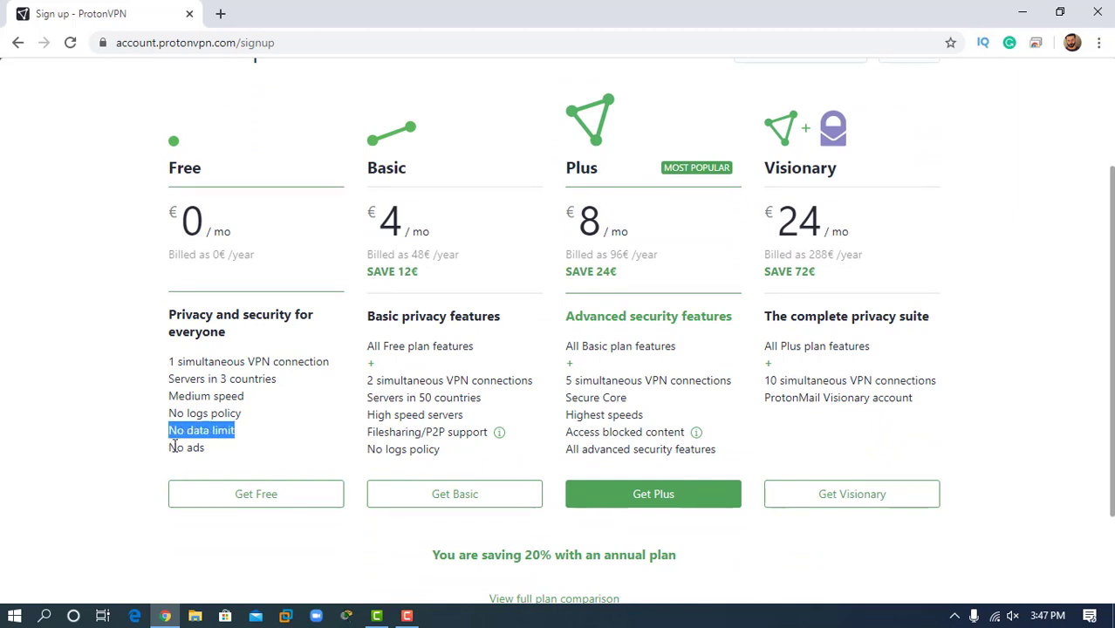
{"action": "left_click_drag", "start_coordinate": [172, 446], "coordinate": [219, 450]}
{"action": "left_click", "coordinate": [93, 401]}
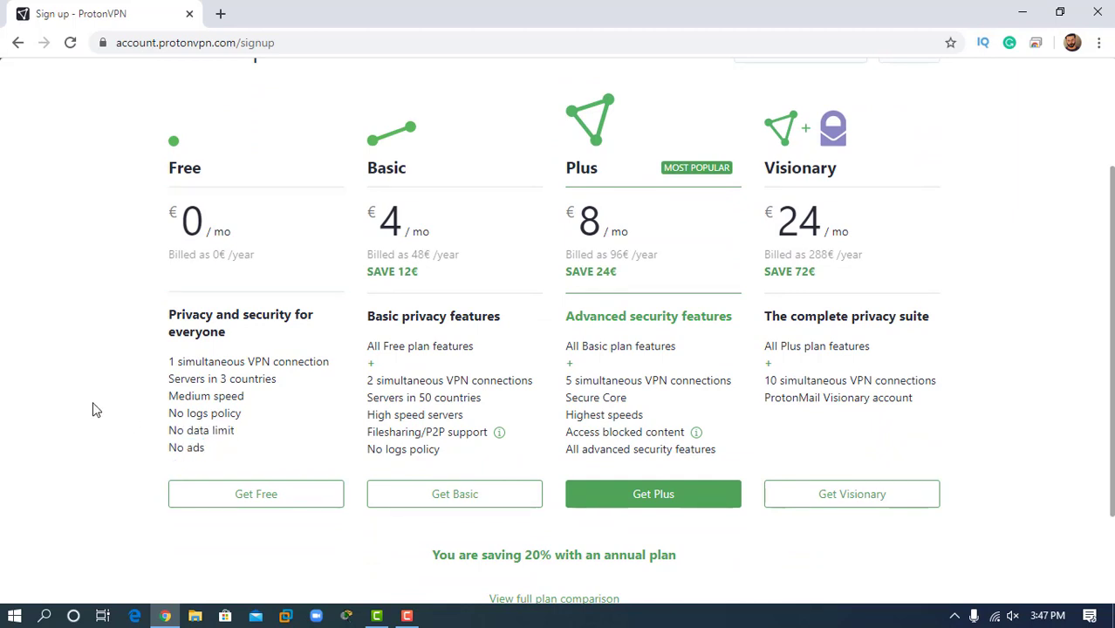
{"action": "left_click", "coordinate": [236, 504]}
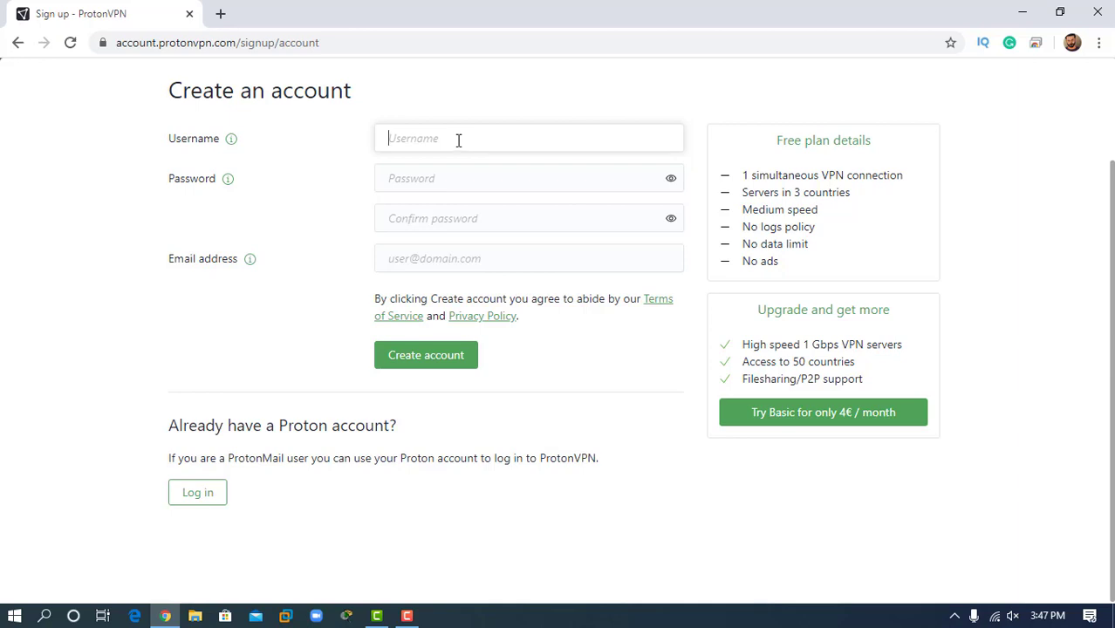
Enter the account's username, password and email, dismiss Chrome's password suggestions, and create the account.
{"action": "left_click", "coordinate": [451, 187]}
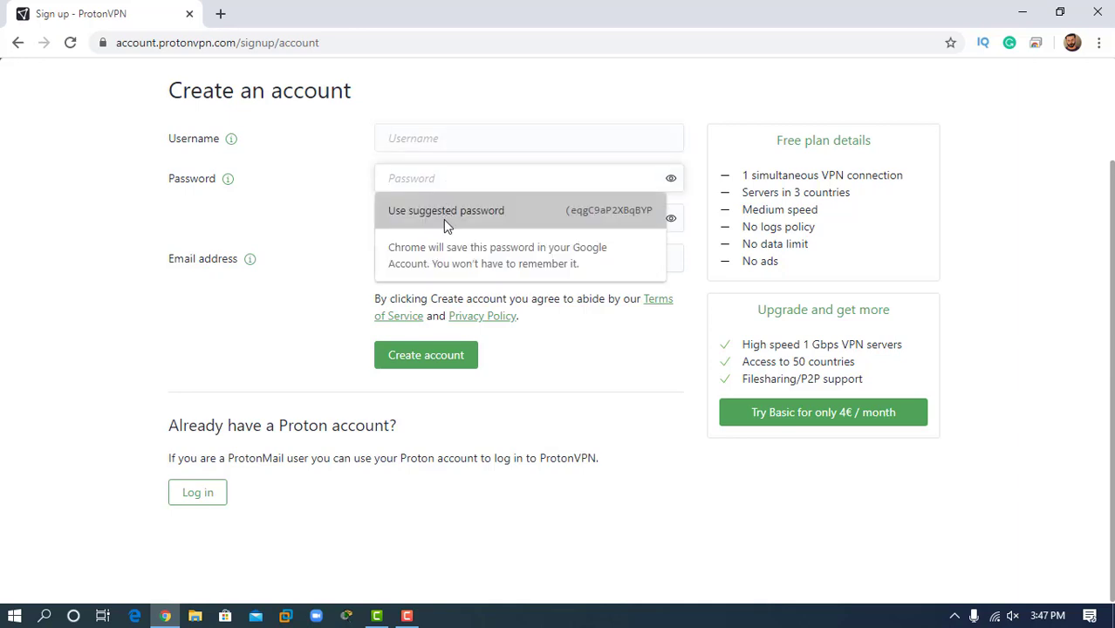
{"action": "left_click", "coordinate": [322, 229]}
{"action": "left_click", "coordinate": [436, 179]}
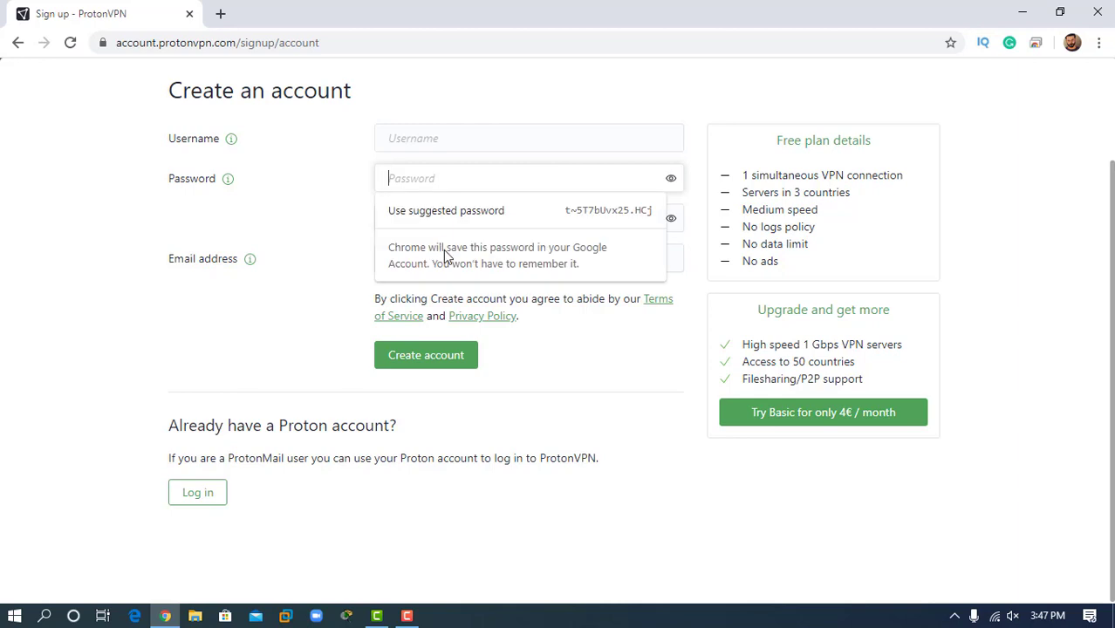
{"action": "left_click", "coordinate": [321, 293]}
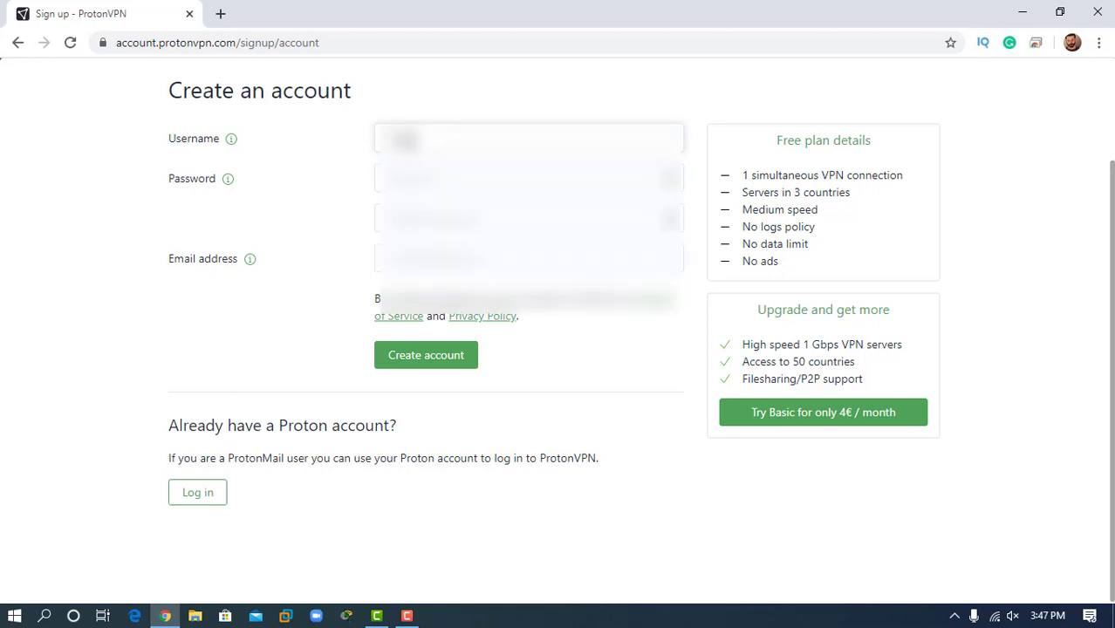
{"action": "type", "text": "er"}
{"action": "left_click", "coordinate": [428, 357]}
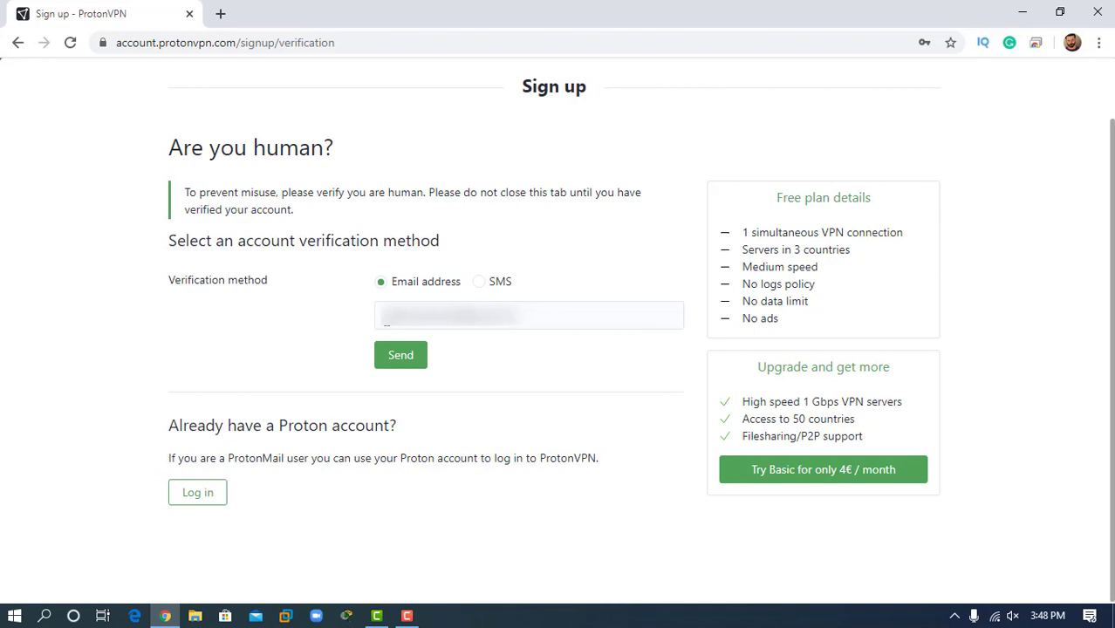
Send a verification code by email, paste the 6-digit code and verify.
{"action": "left_click", "coordinate": [407, 363]}
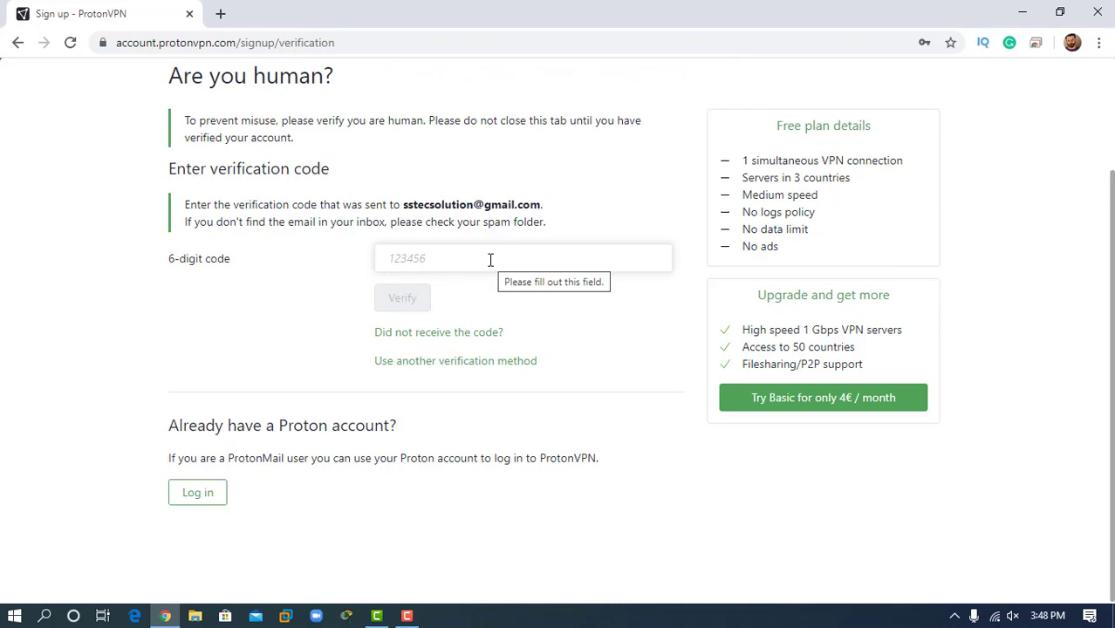
{"action": "key", "text": "ctrl+v"}
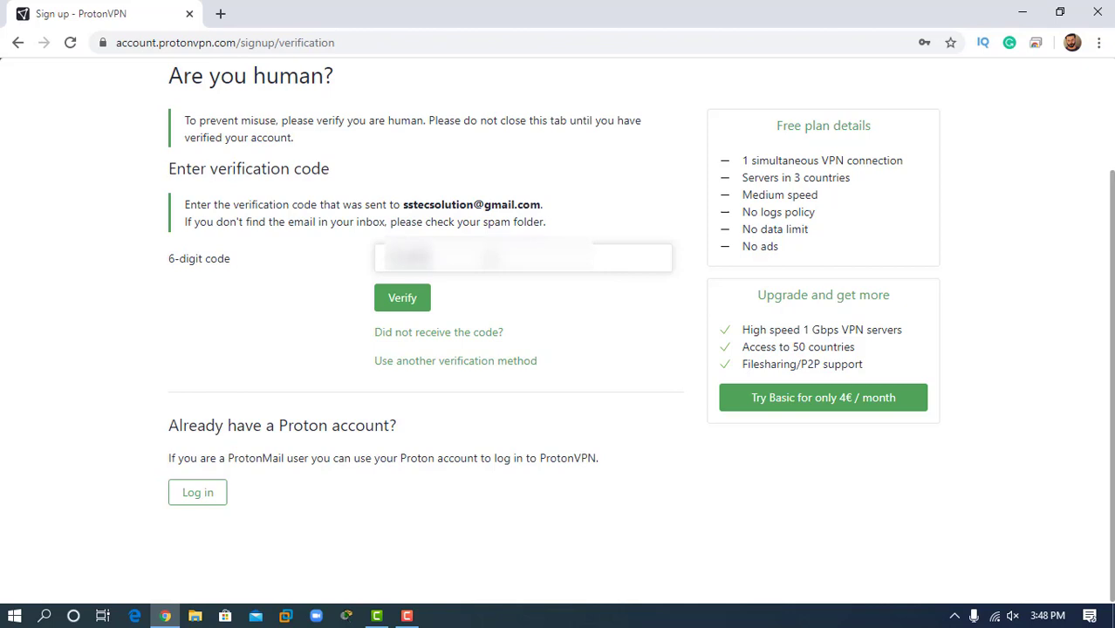
{"action": "left_click", "coordinate": [411, 304]}
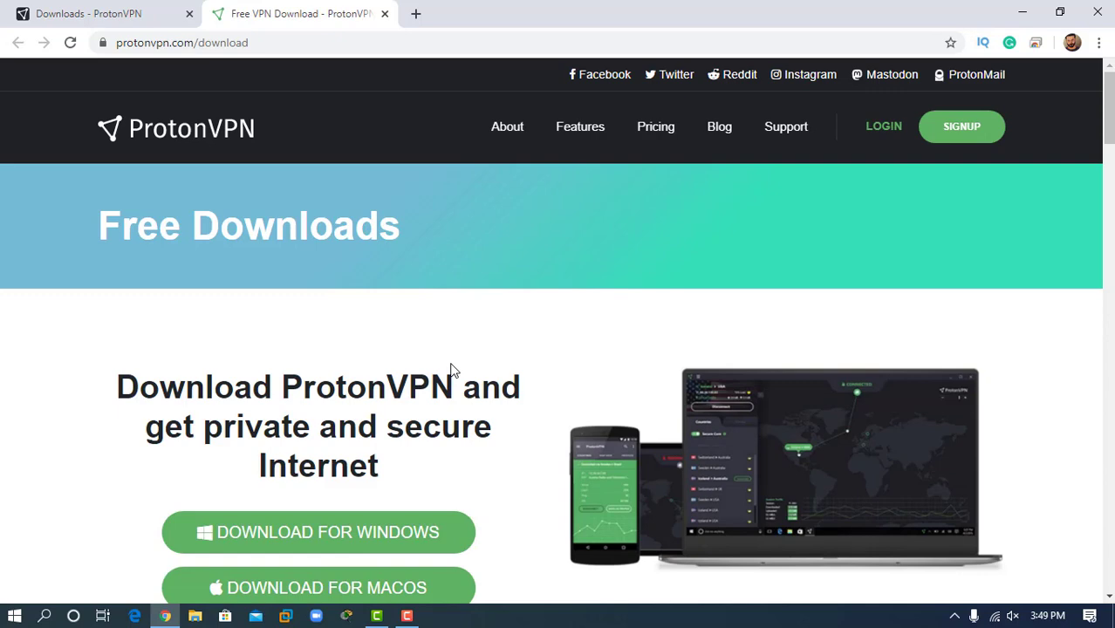
Scroll the Free Downloads page down to the 'Download for Windows' option.
{"action": "scroll", "coordinate": [451, 370], "scroll_direction": "down", "scroll_amount": 1}
{"action": "scroll", "coordinate": [451, 369], "scroll_direction": "up", "scroll_amount": 1}
{"action": "scroll", "coordinate": [451, 370], "scroll_direction": "down", "scroll_amount": 2}
{"action": "scroll", "coordinate": [450, 370], "scroll_direction": "down", "scroll_amount": 1}
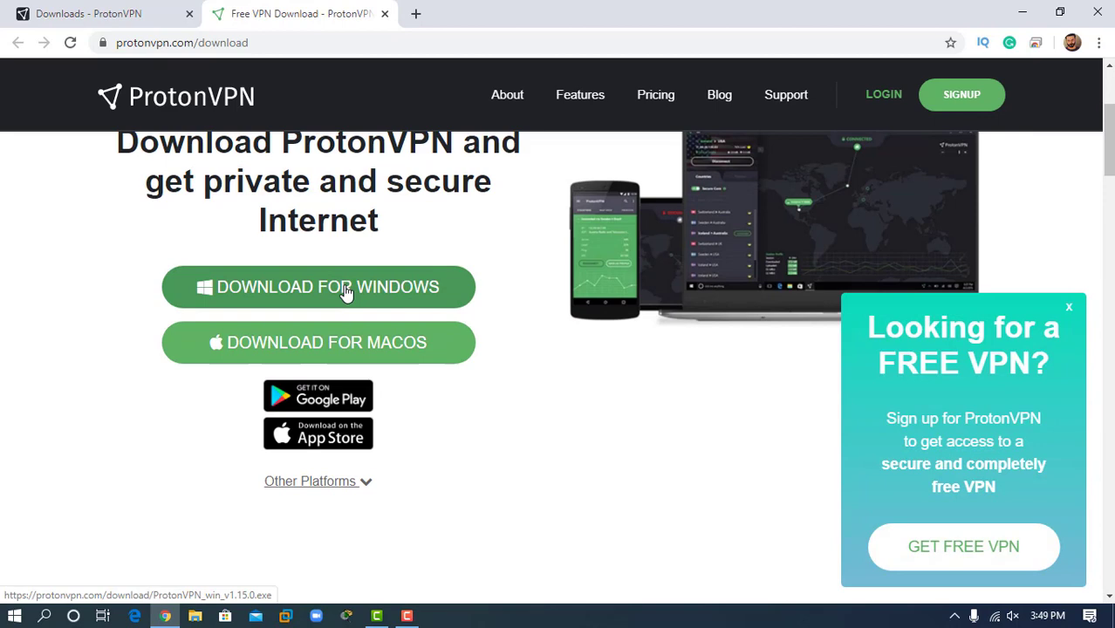
Save the Windows ProtonVPN installer to the Desktop, launch it, and minimize Chrome.
{"action": "left_click", "coordinate": [346, 293]}
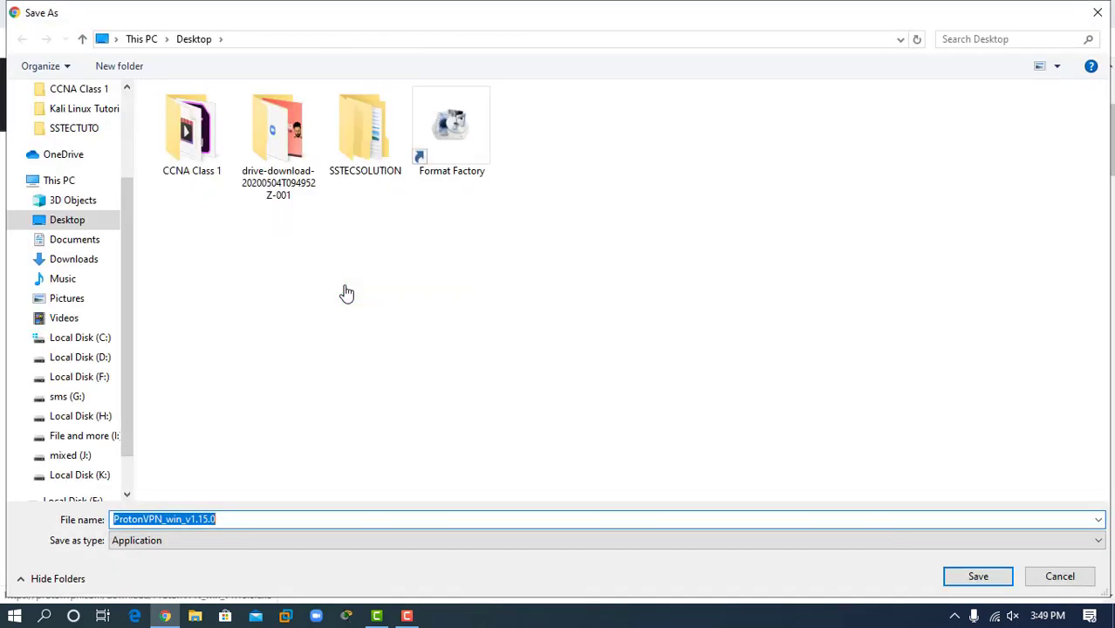
{"action": "left_click", "coordinate": [70, 221]}
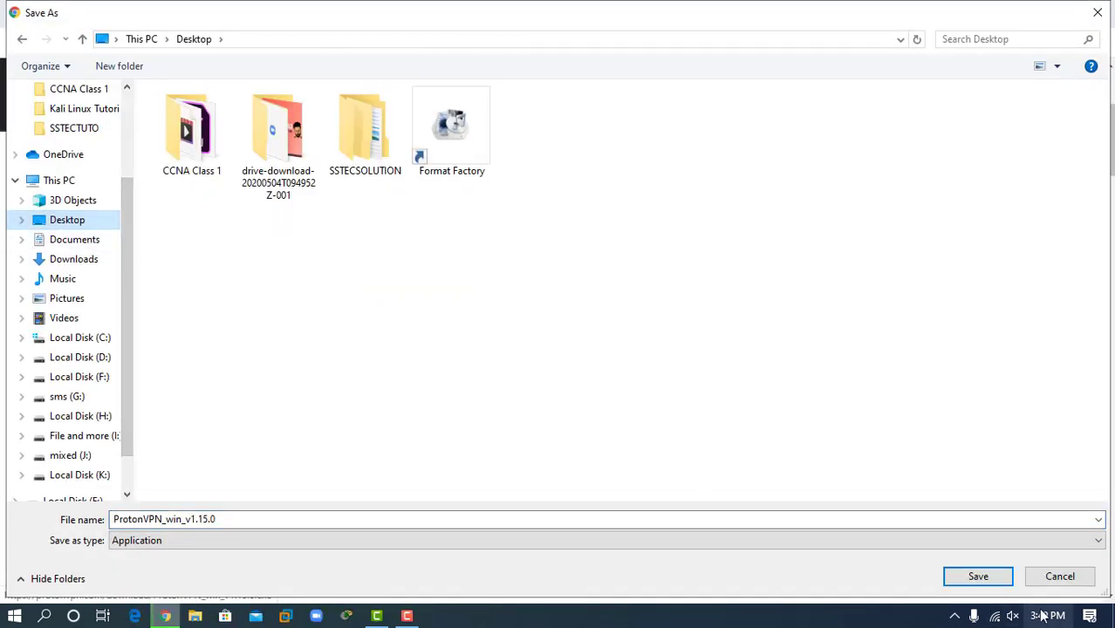
{"action": "left_click", "coordinate": [970, 577]}
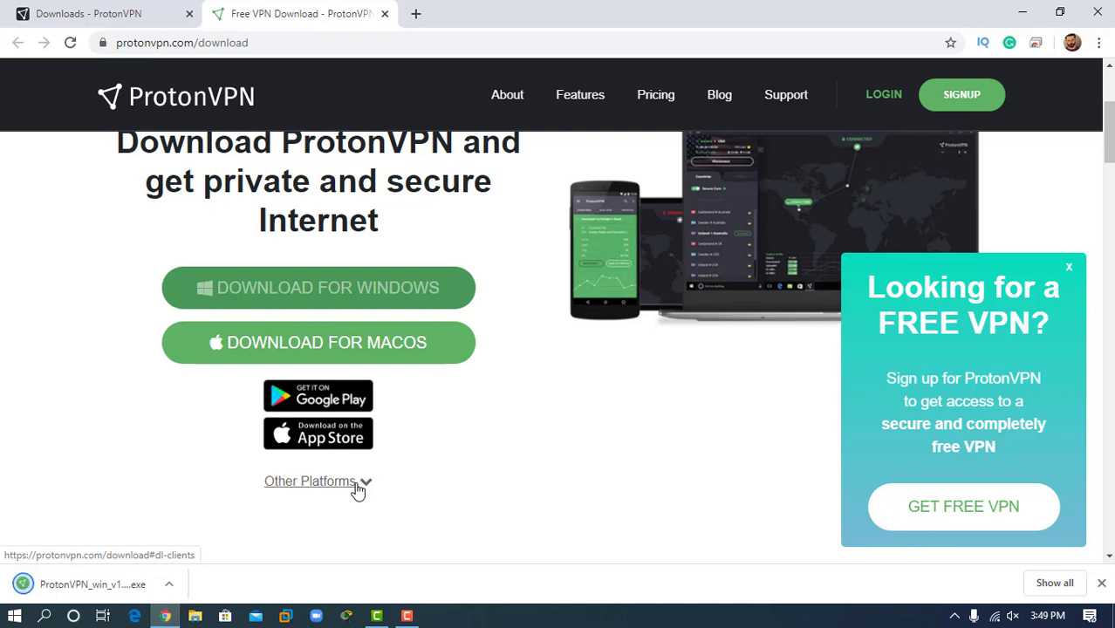
{"action": "left_click", "coordinate": [108, 584]}
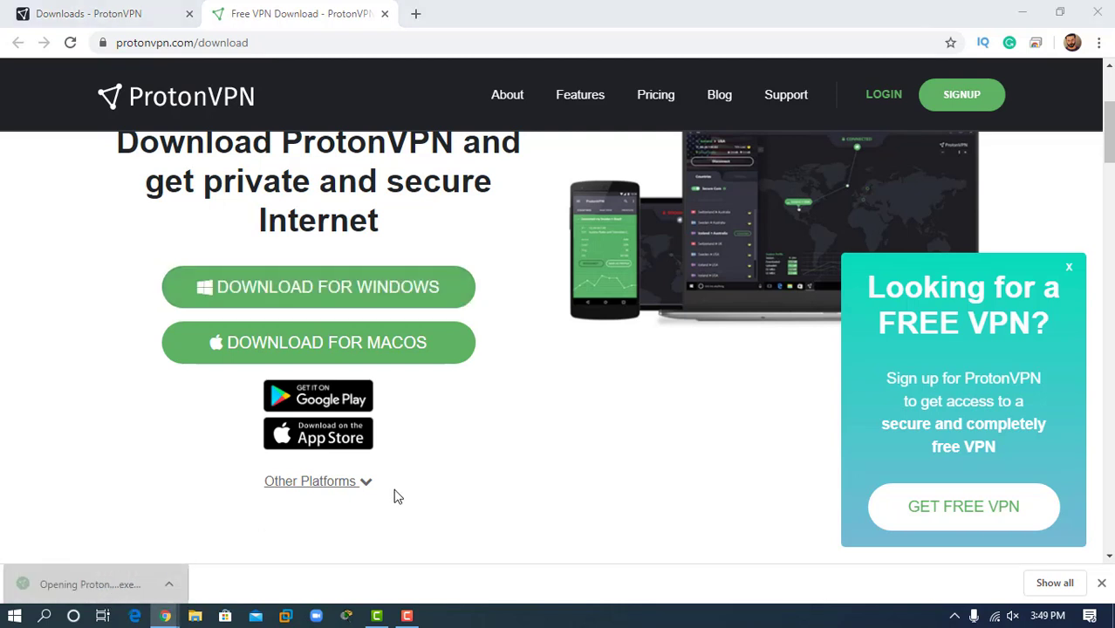
{"action": "left_click", "coordinate": [1022, 15]}
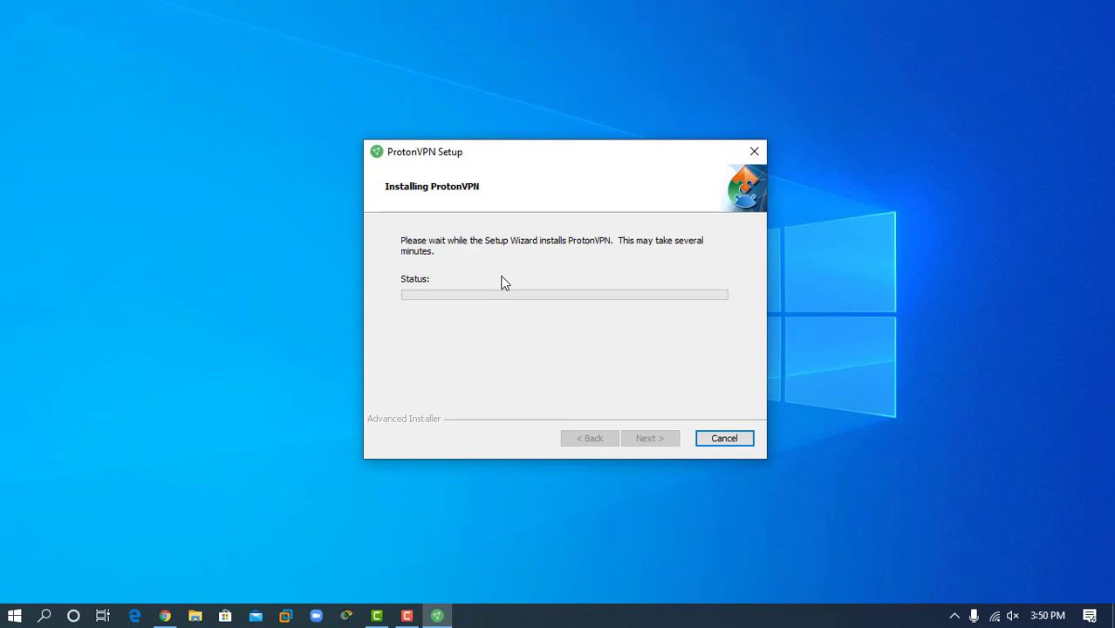
Finish the installer, then log in to ProtonVPN with the new account's username and password.
{"action": "key", "text": "Return"}
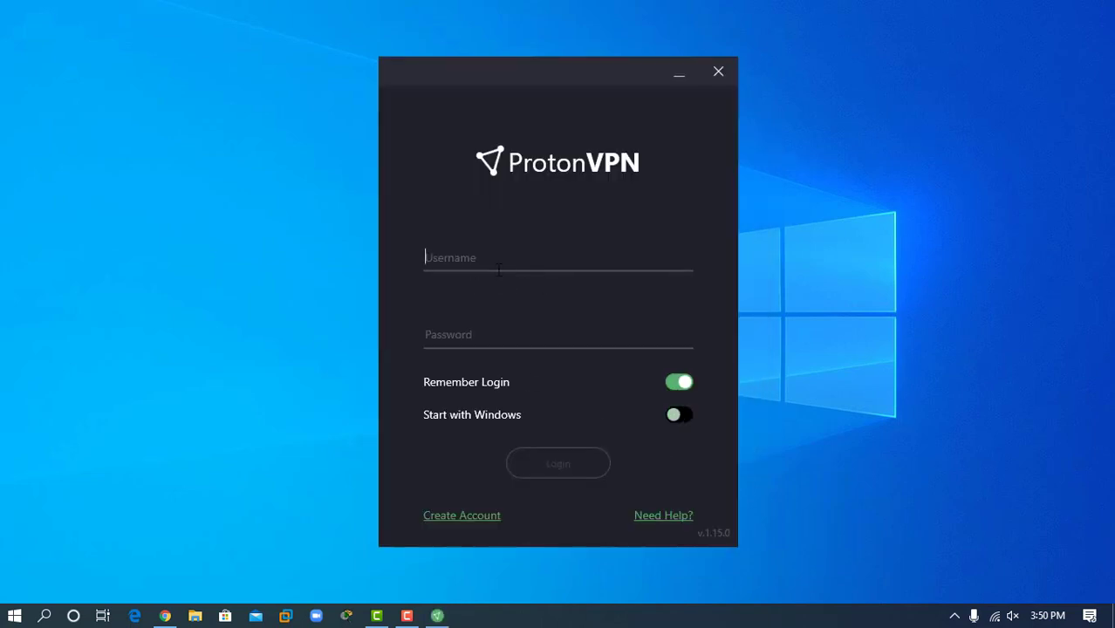
{"action": "left_click", "coordinate": [474, 255]}
{"action": "type", "text": "username"}
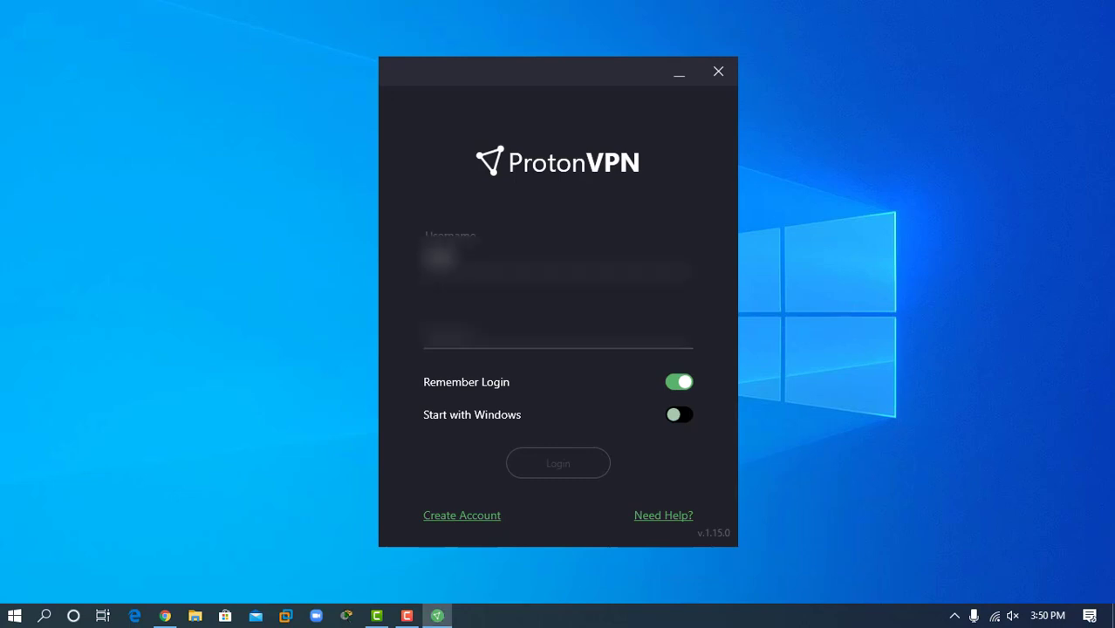
{"action": "left_click", "coordinate": [552, 471]}
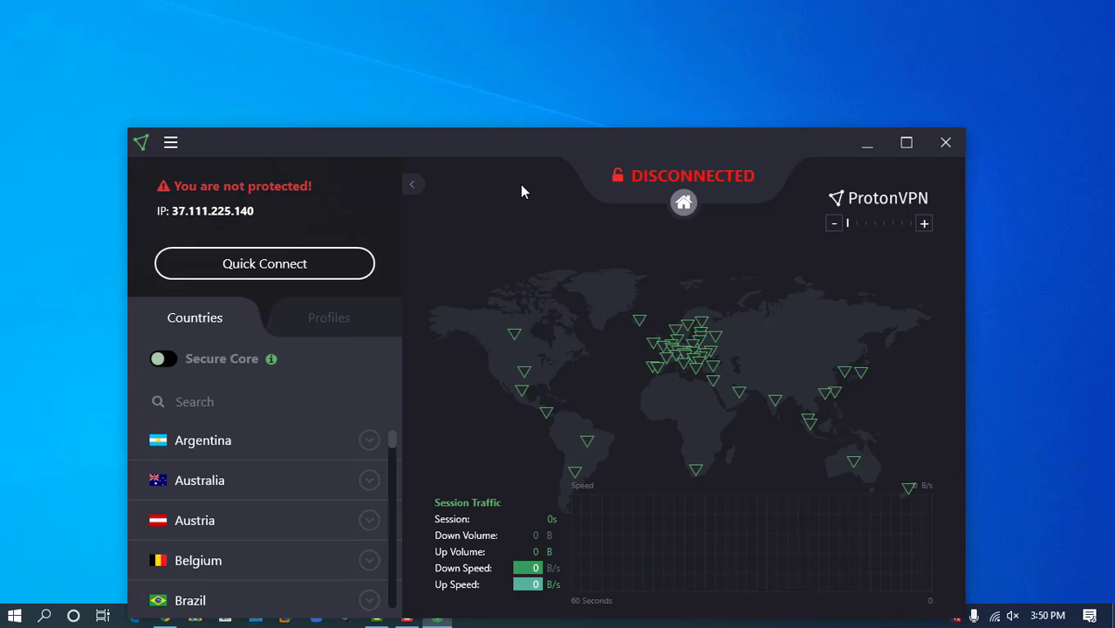
Move the app window up, scroll the Countries list to Brazil, and connect to it.
{"action": "left_click_drag", "start_coordinate": [540, 142], "coordinate": [546, 54]}
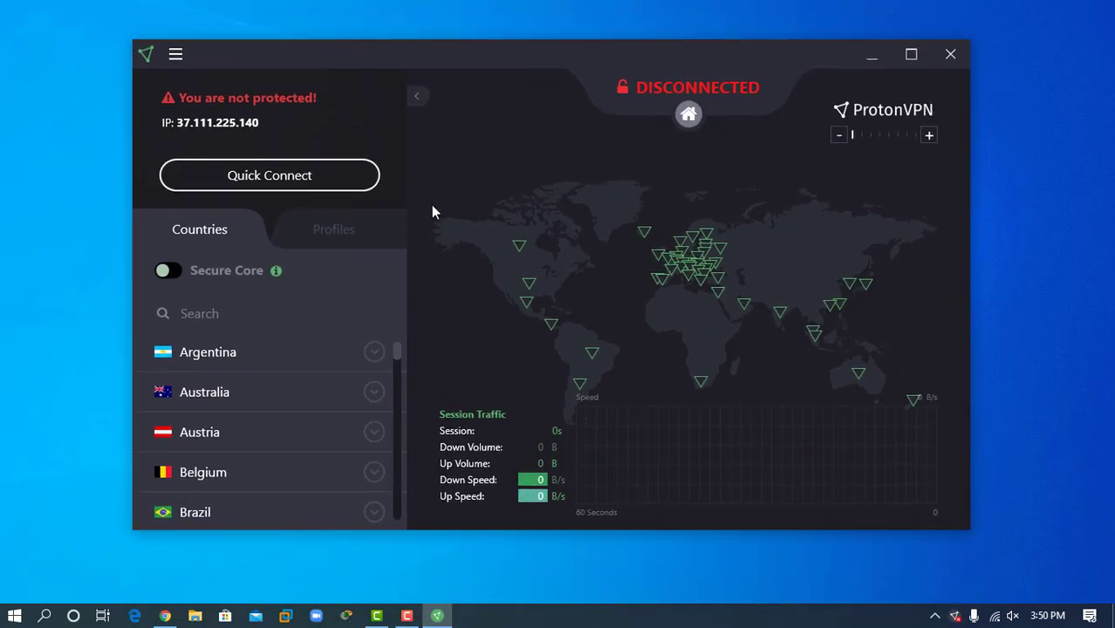
{"action": "scroll", "coordinate": [246, 405], "scroll_direction": "down", "scroll_amount": 5}
{"action": "scroll", "coordinate": [249, 414], "scroll_direction": "down", "scroll_amount": 5}
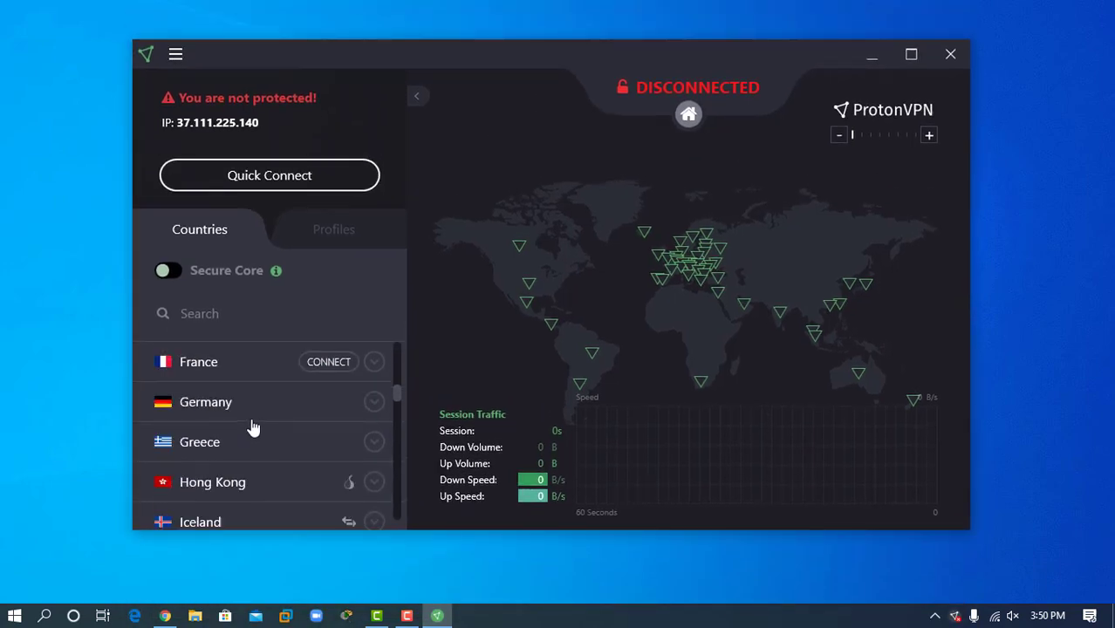
{"action": "scroll", "coordinate": [252, 427], "scroll_direction": "down", "scroll_amount": 5}
{"action": "scroll", "coordinate": [252, 429], "scroll_direction": "down", "scroll_amount": 5}
{"action": "scroll", "coordinate": [252, 432], "scroll_direction": "down", "scroll_amount": 5}
{"action": "scroll", "coordinate": [252, 434], "scroll_direction": "down", "scroll_amount": 3}
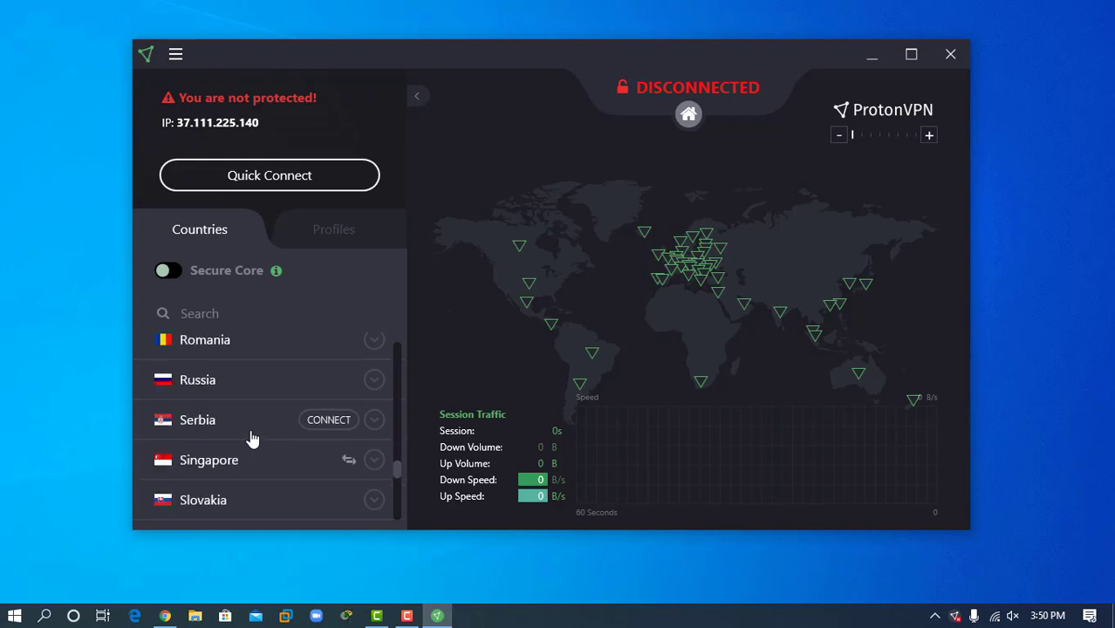
{"action": "scroll", "coordinate": [252, 438], "scroll_direction": "down", "scroll_amount": 4}
{"action": "scroll", "coordinate": [252, 442], "scroll_direction": "down", "scroll_amount": 5}
{"action": "scroll", "coordinate": [252, 443], "scroll_direction": "up", "scroll_amount": 5}
{"action": "scroll", "coordinate": [252, 444], "scroll_direction": "up", "scroll_amount": 10}
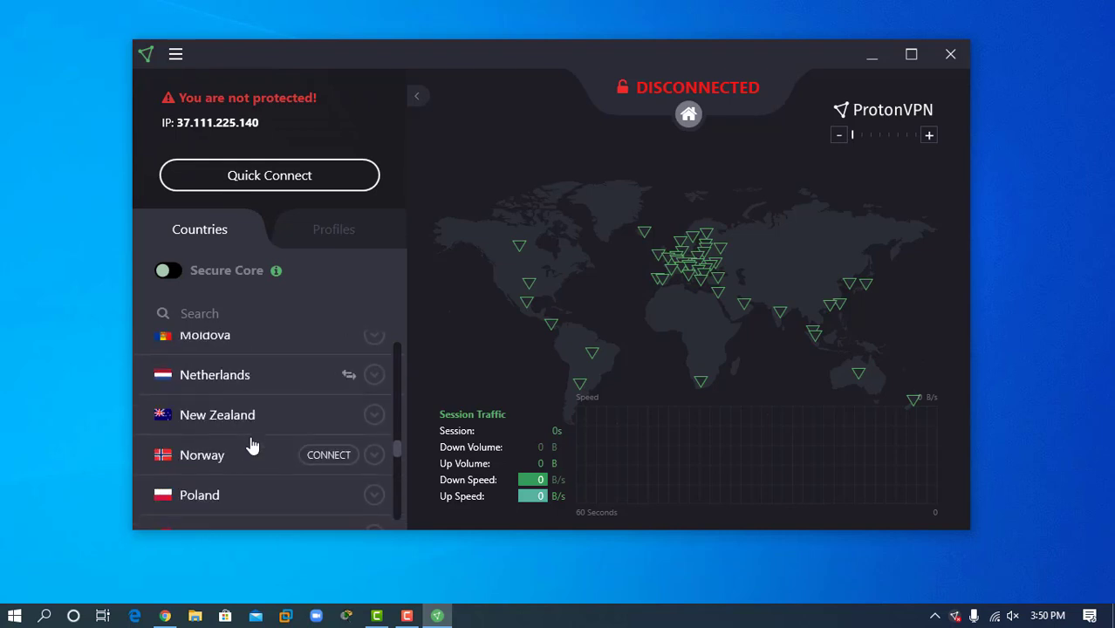
{"action": "scroll", "coordinate": [253, 445], "scroll_direction": "up", "scroll_amount": 9}
{"action": "scroll", "coordinate": [252, 440], "scroll_direction": "up", "scroll_amount": 15}
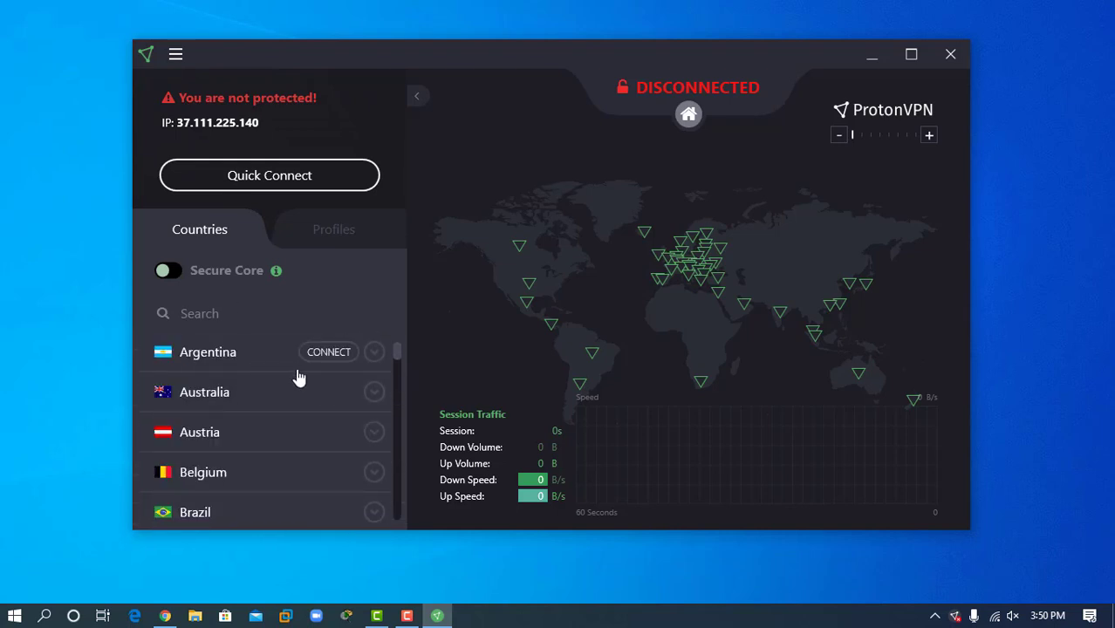
{"action": "scroll", "coordinate": [241, 494], "scroll_direction": "down", "scroll_amount": 1}
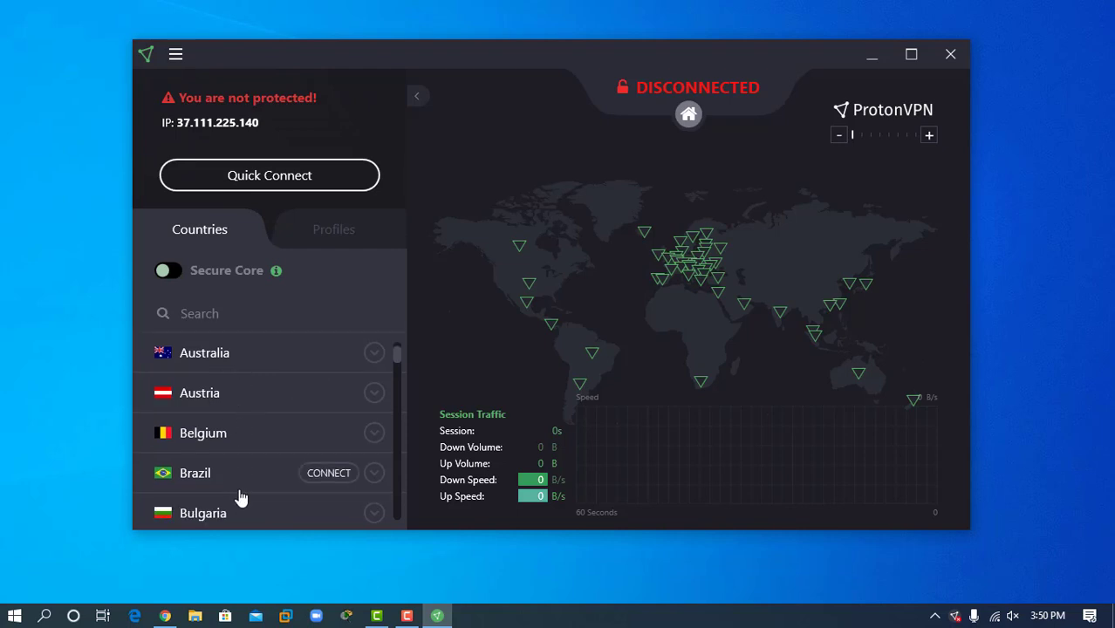
{"action": "scroll", "coordinate": [242, 495], "scroll_direction": "down", "scroll_amount": 1}
{"action": "mouse_move", "coordinate": [328, 434]}
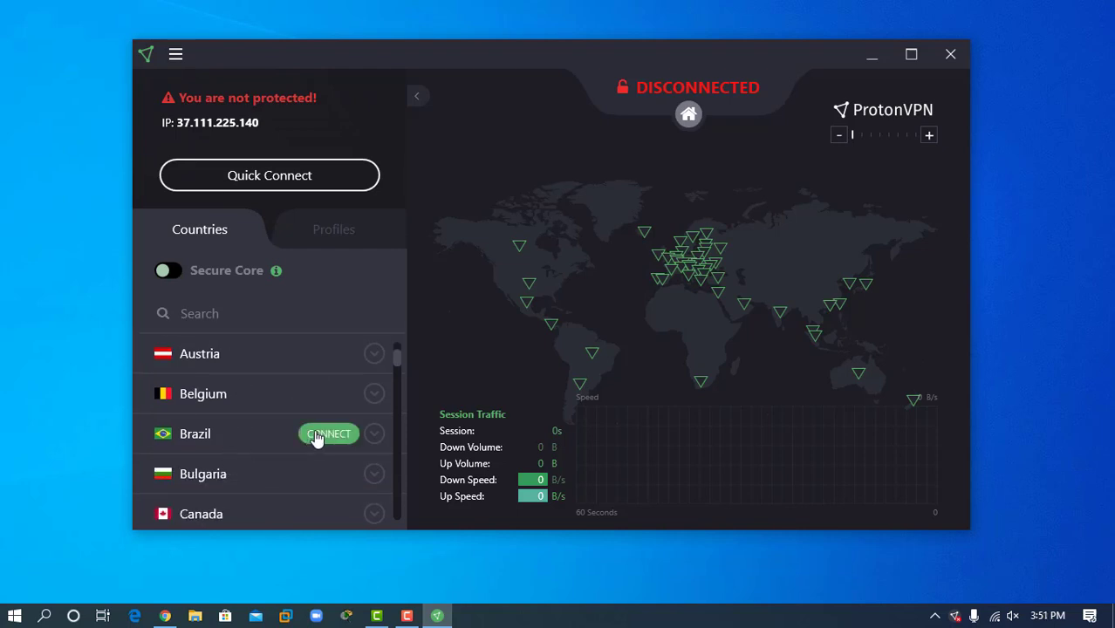
{"action": "left_click", "coordinate": [315, 436]}
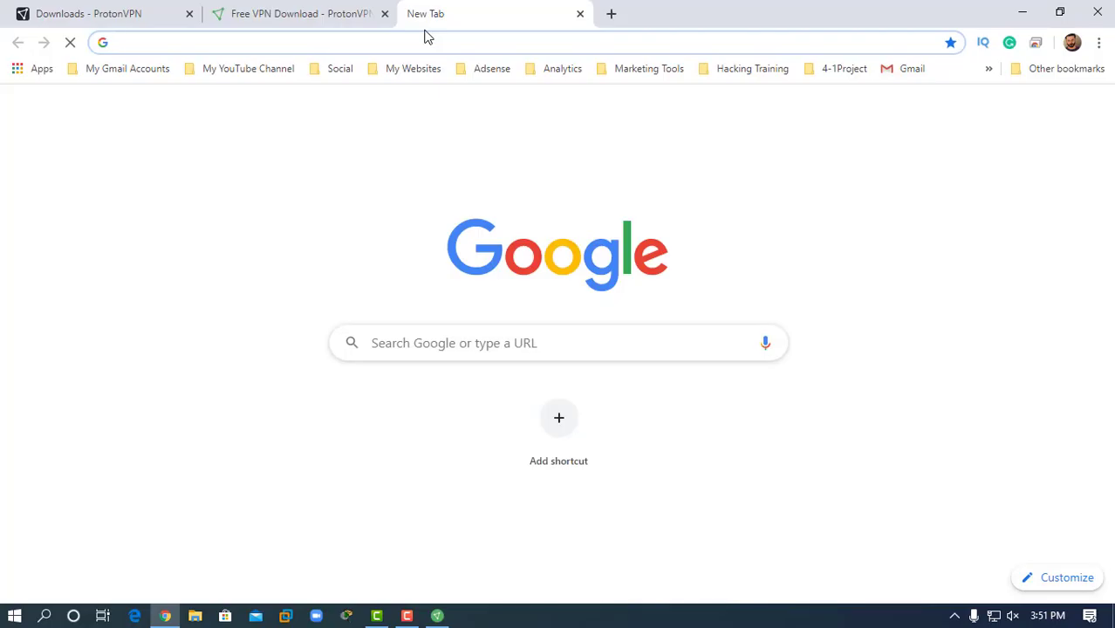
Search 'what is my ip' and open whatismyipaddress.com to confirm 181.214.6.70 in Sao Paulo.
{"action": "type", "text": "wh"}
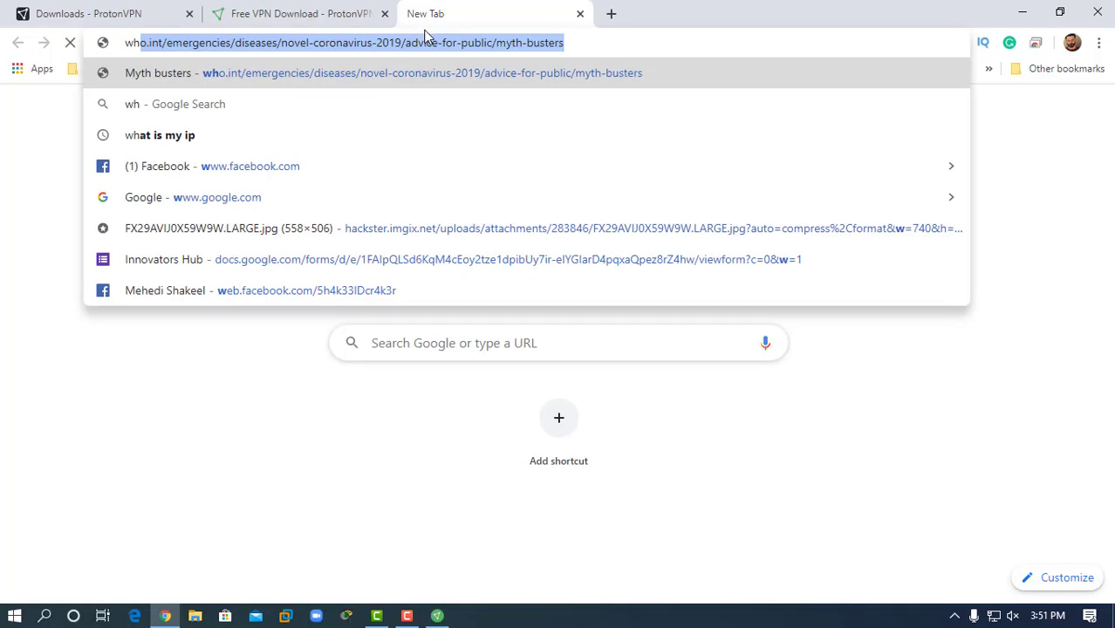
{"action": "type", "text": "at is my i"}
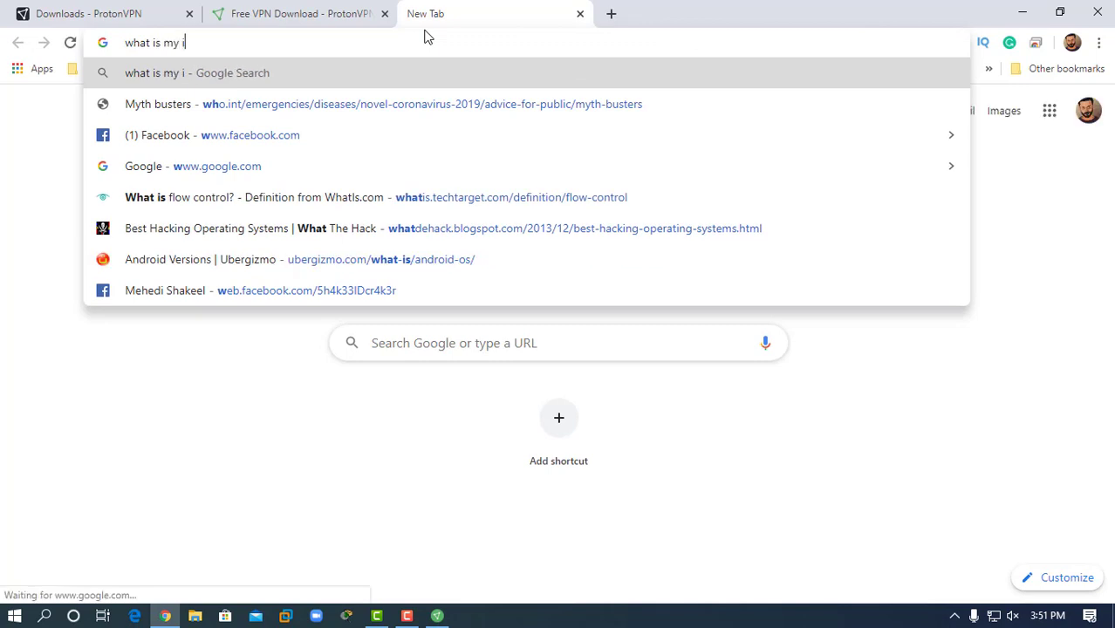
{"action": "type", "text": "p"}
{"action": "key", "text": "Return"}
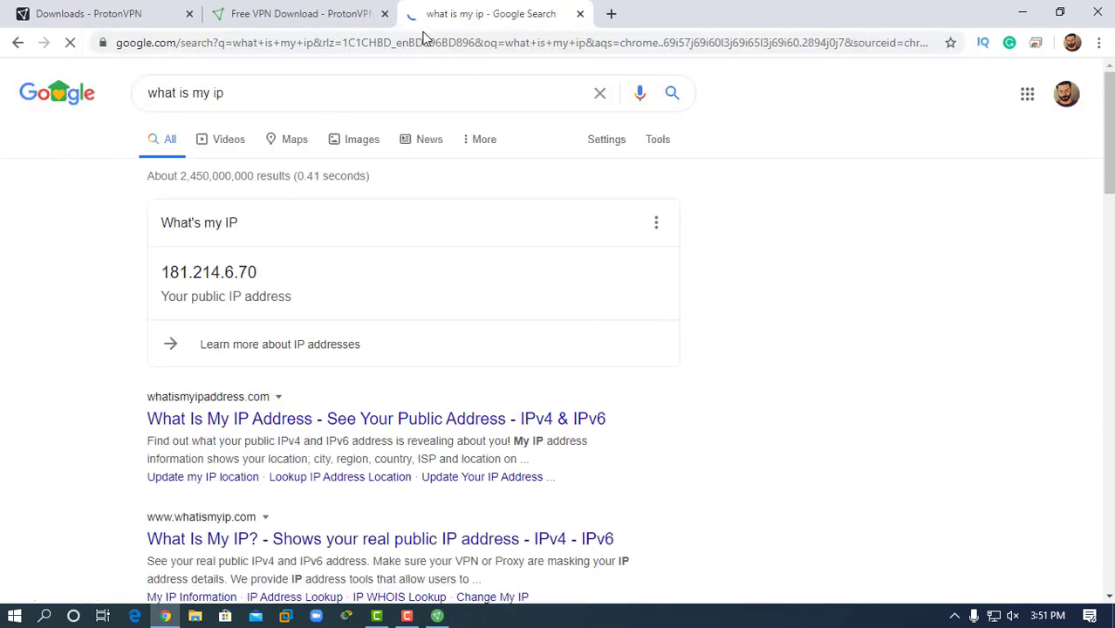
{"action": "left_click", "coordinate": [471, 418]}
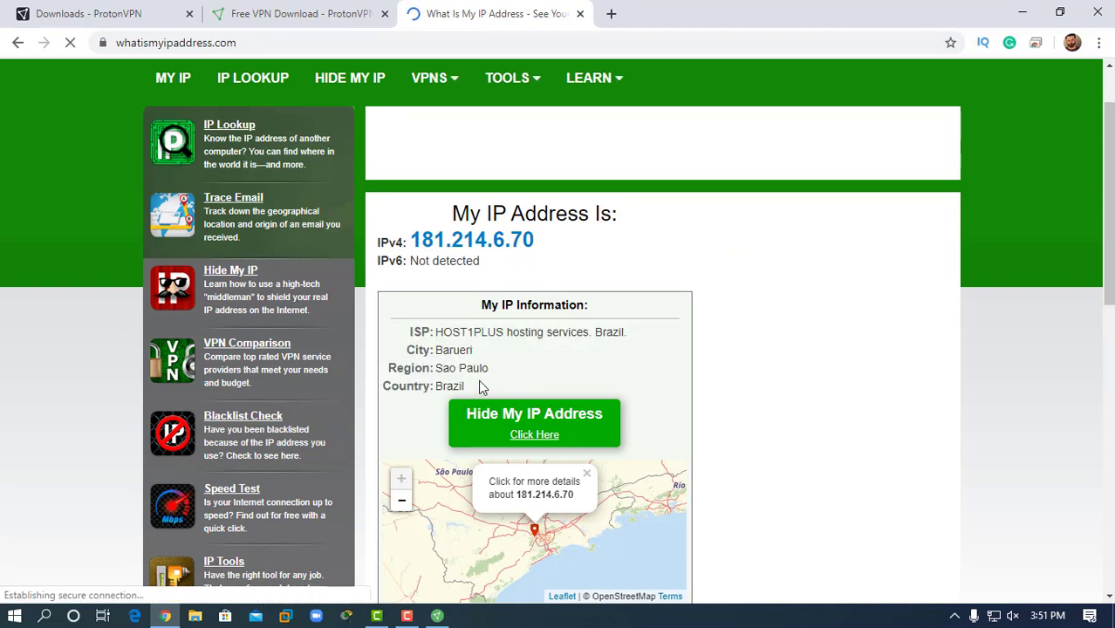
{"action": "left_click", "coordinate": [1023, 17]}
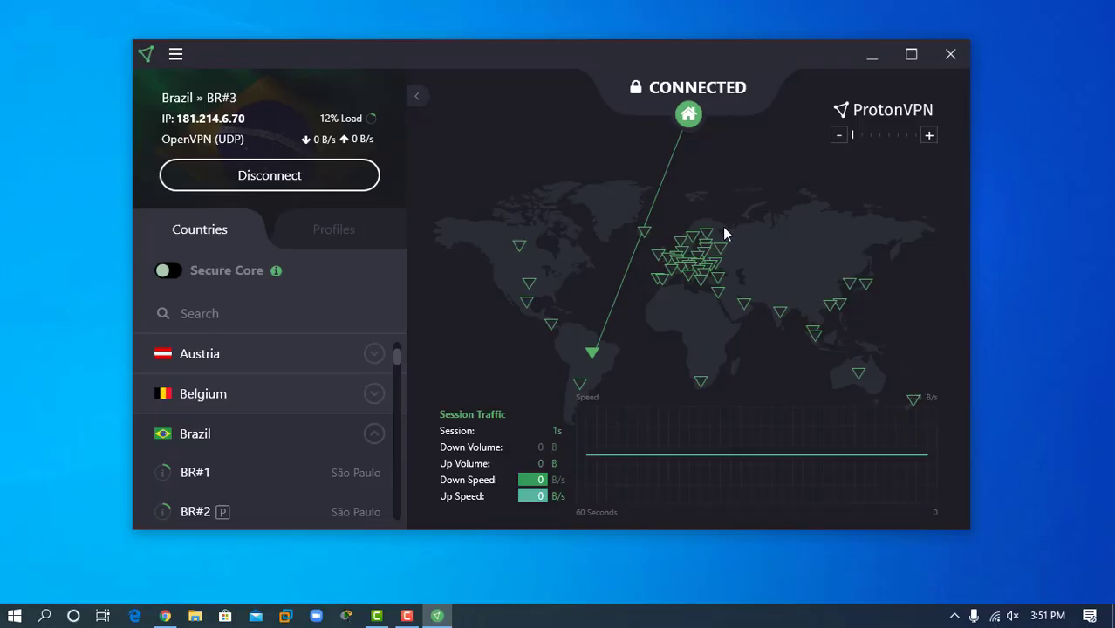